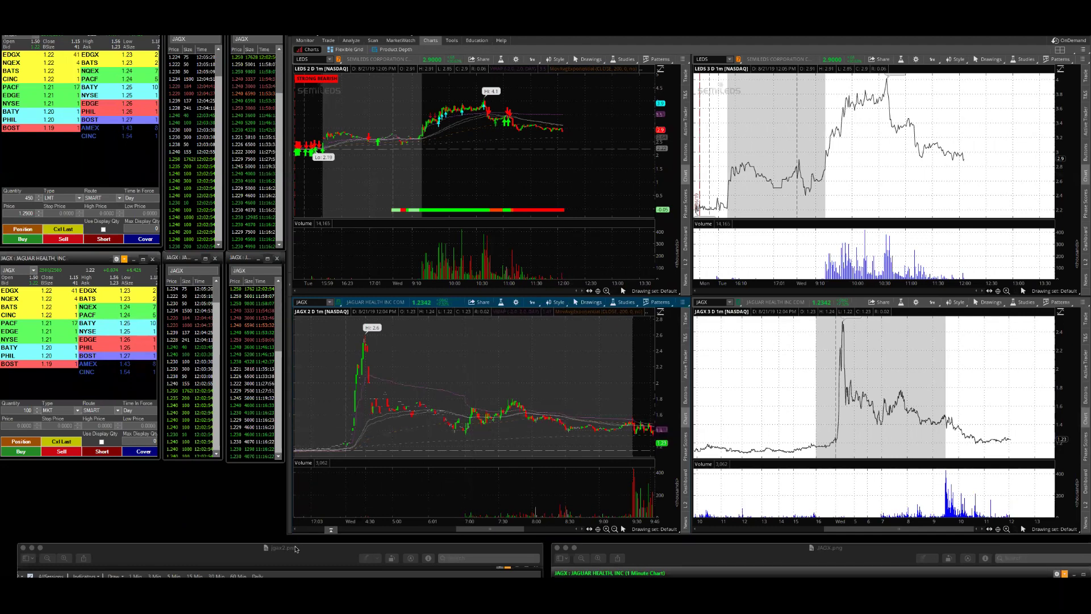
Bring the JAGX premarket screenshot up over the charts, then move it back out of the way
drag(295, 548, 566, 128)
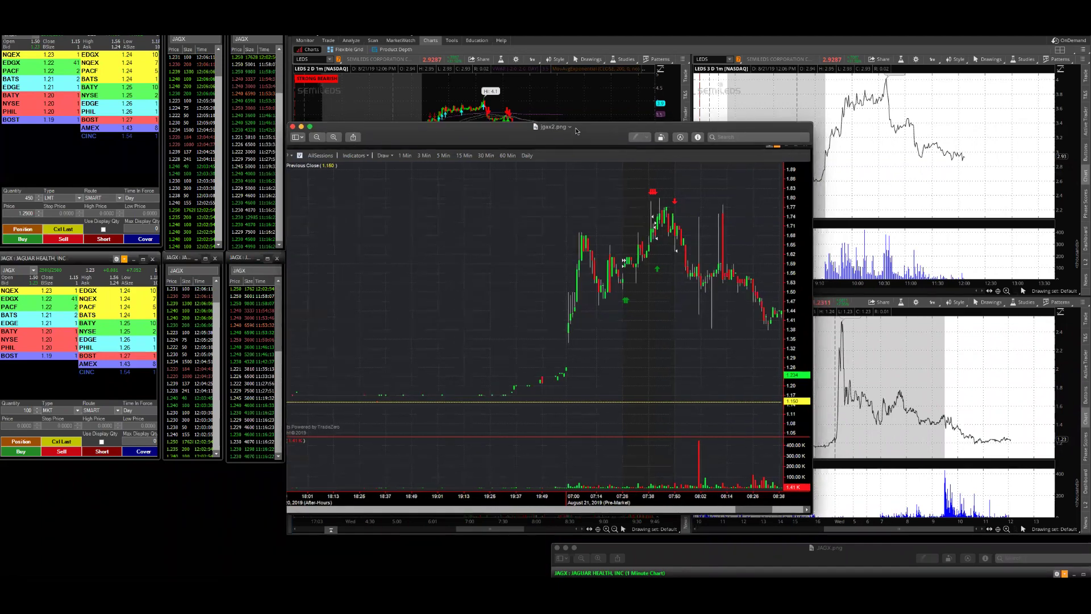
drag(577, 126, 266, 577)
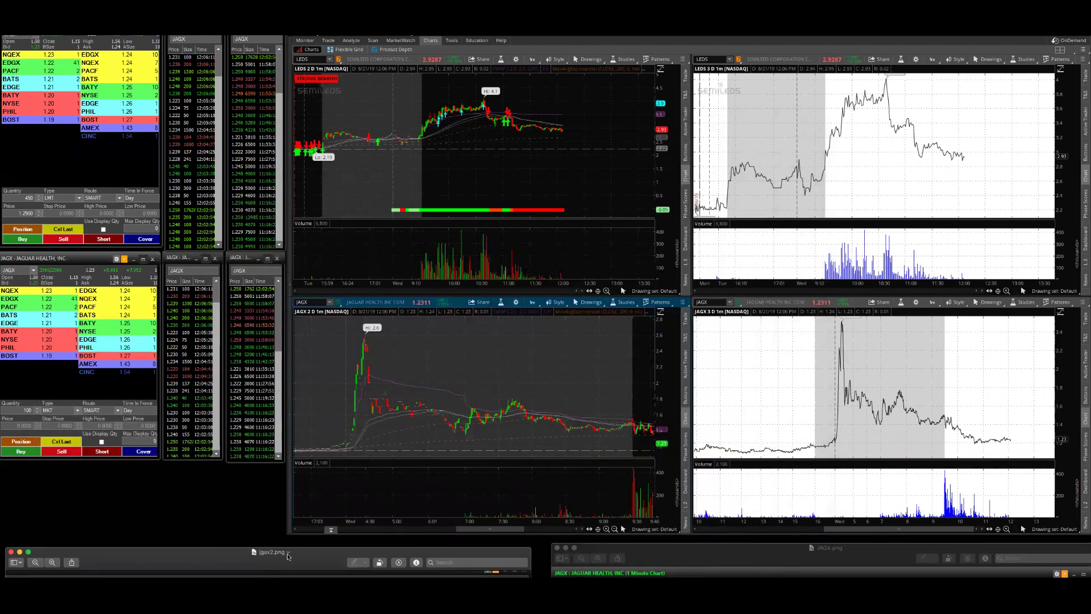
scroll(587, 408, down, 2)
scroll(589, 402, down, 2)
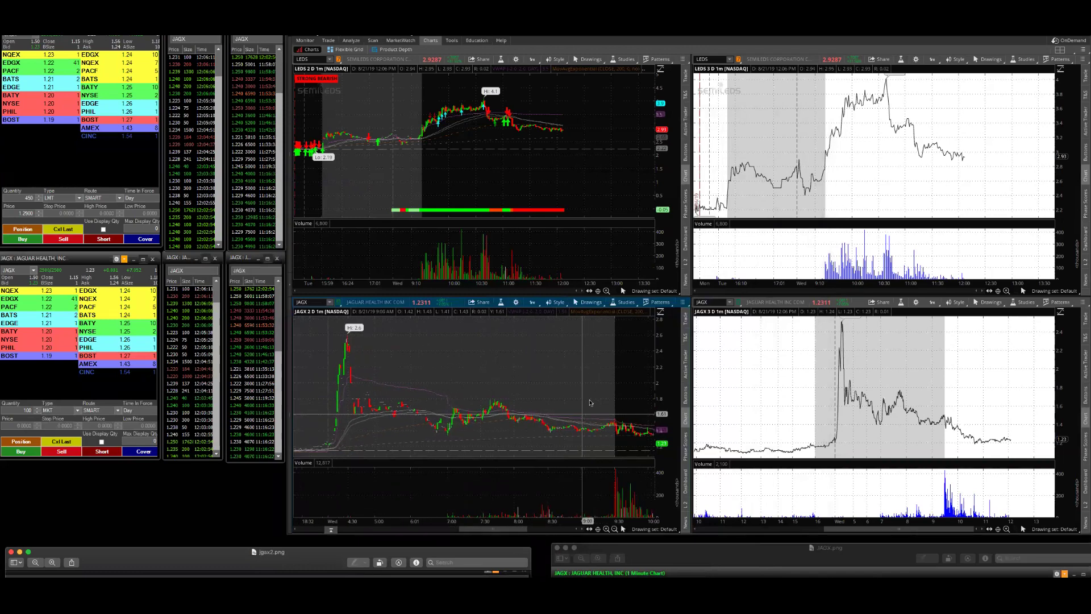
Zoom the lower JAGX chart to 9:25–9:53 and bring up the open-trades screenshot
click(590, 303)
mouse_move(629, 359)
click(654, 374)
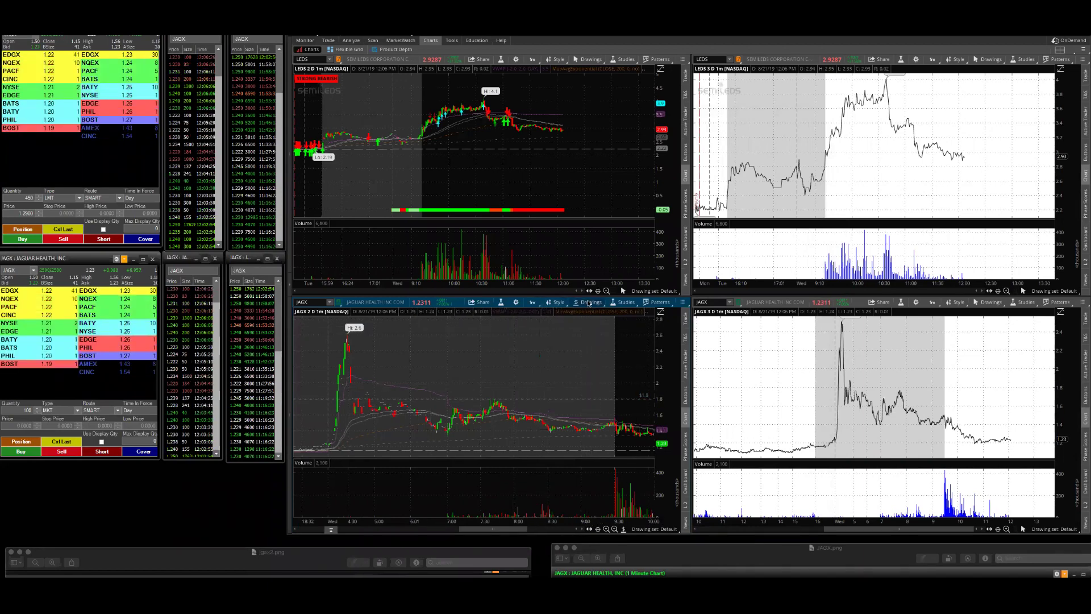
click(588, 303)
click(598, 362)
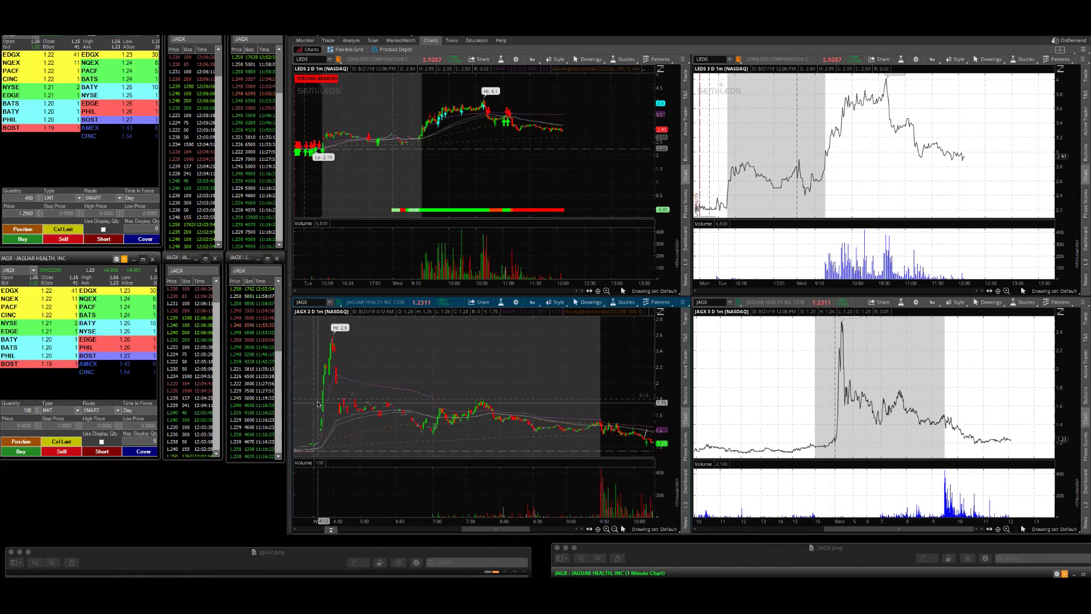
scroll(537, 375, down, 2)
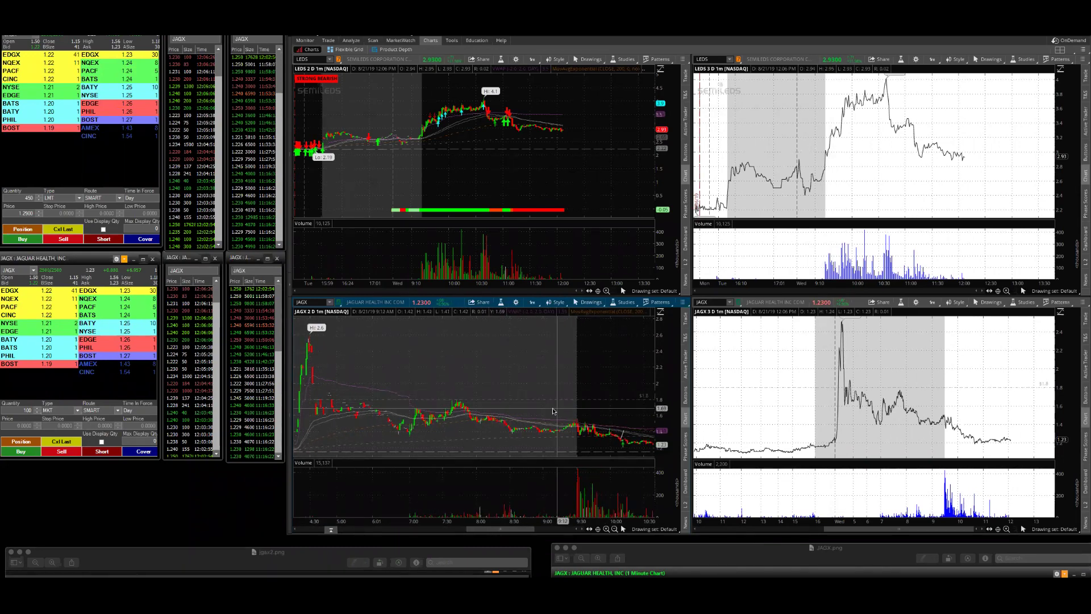
drag(546, 401, 602, 411)
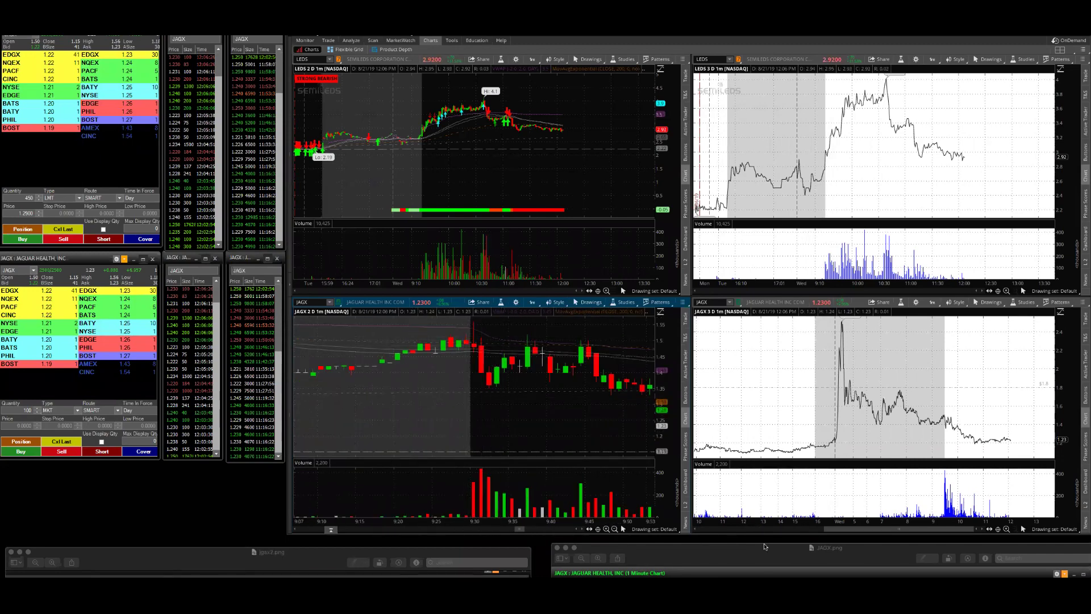
drag(770, 561, 770, 96)
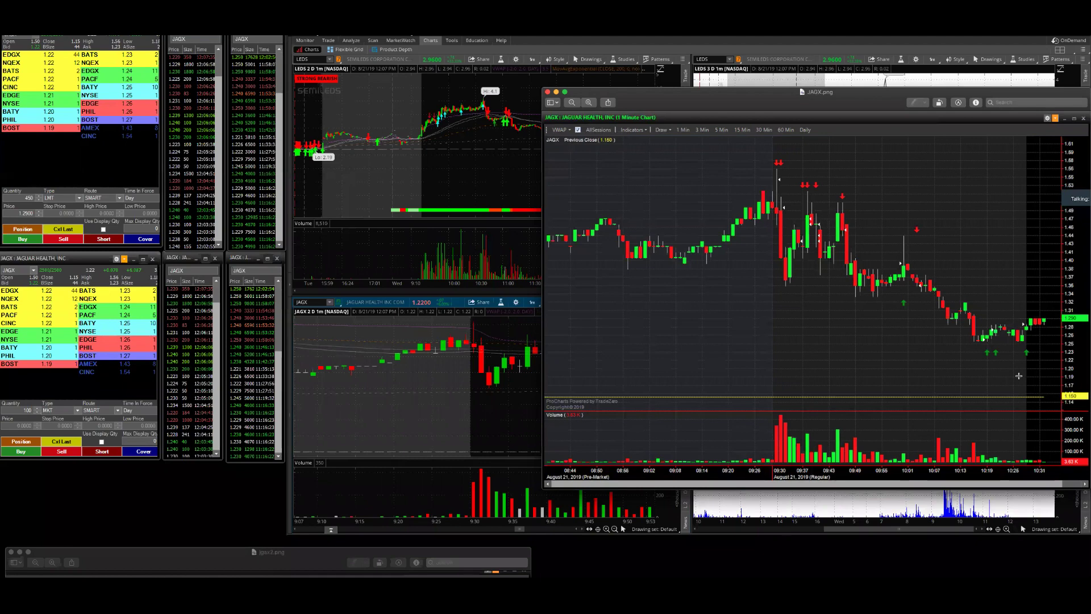
Close the JAGX open-trades screenshot with Cmd+W
key(super+w)
scroll(545, 420, down, 3)
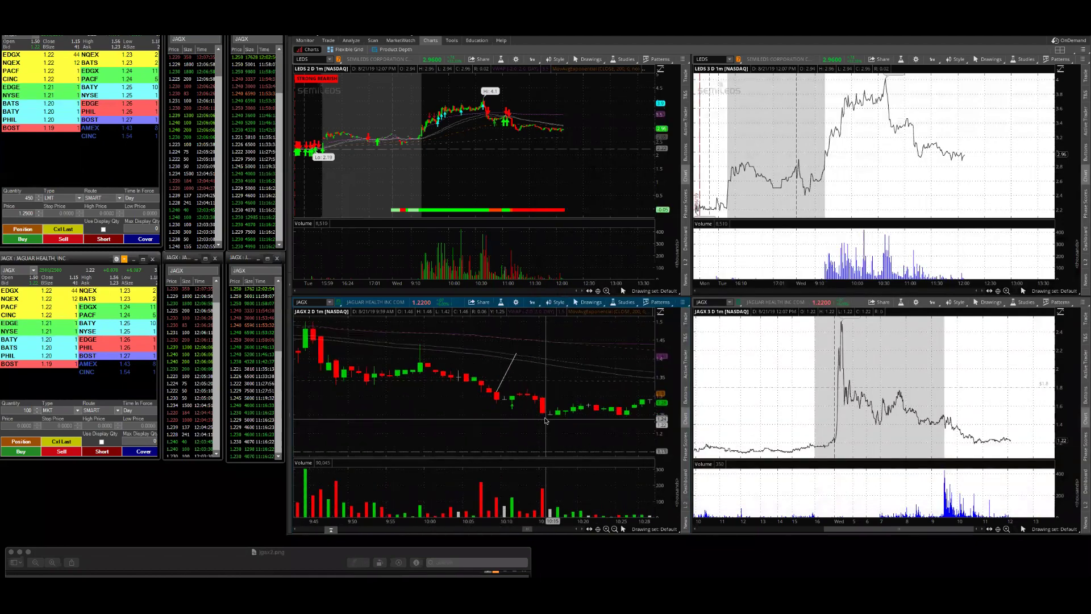
scroll(551, 423, down, 2)
scroll(563, 428, down, 1)
scroll(572, 431, down, 1)
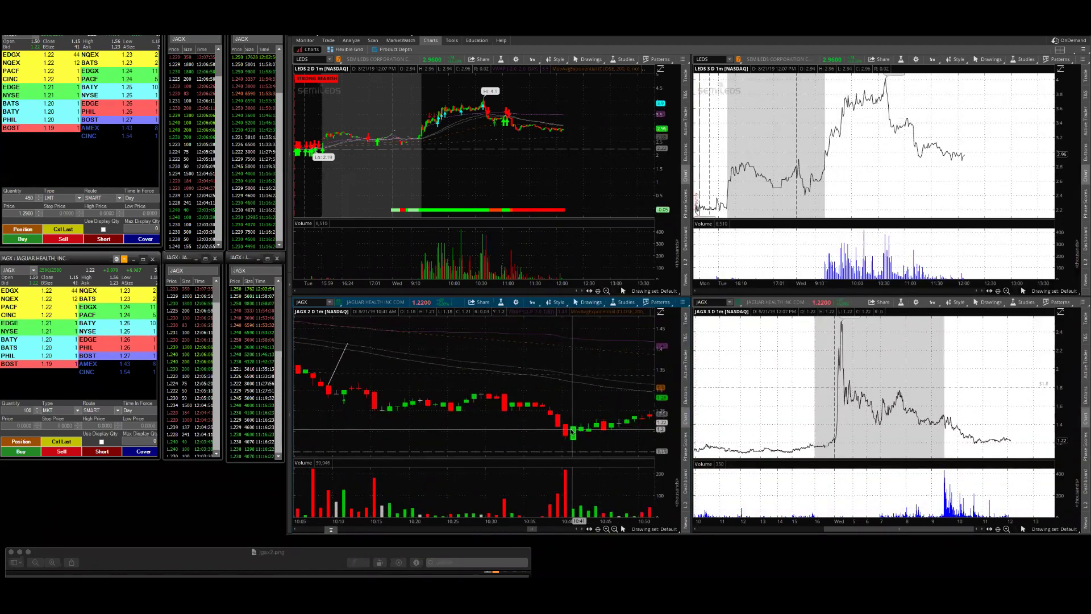
scroll(571, 434, down, 1)
scroll(570, 434, down, 3)
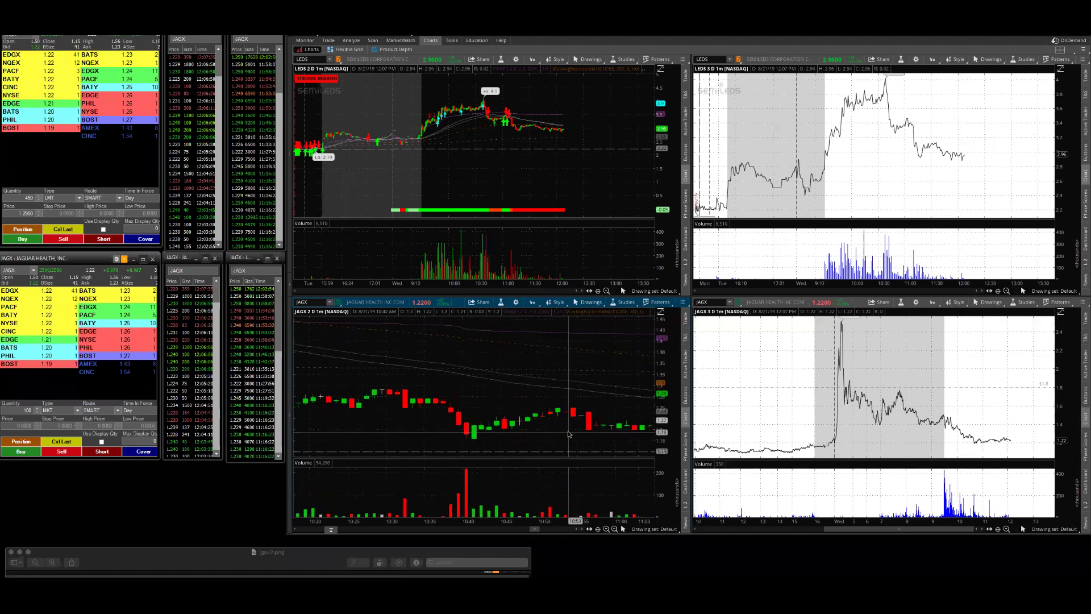
scroll(569, 435, down, 3)
scroll(565, 435, down, 2)
scroll(556, 436, down, 2)
scroll(547, 436, down, 2)
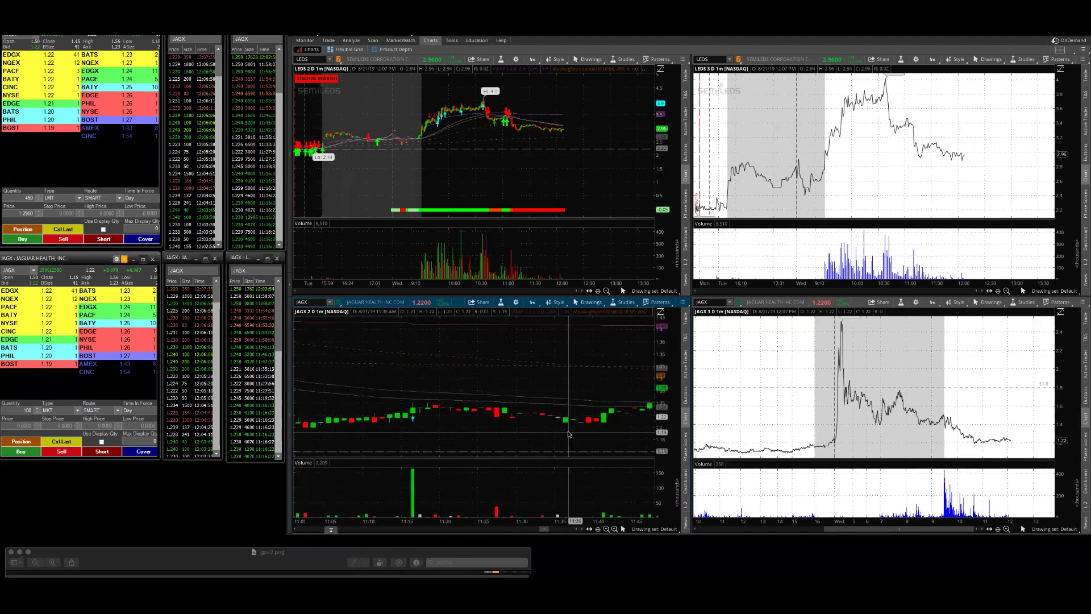
scroll(539, 437, down, 2)
scroll(543, 432, down, 4)
scroll(553, 424, down, 3)
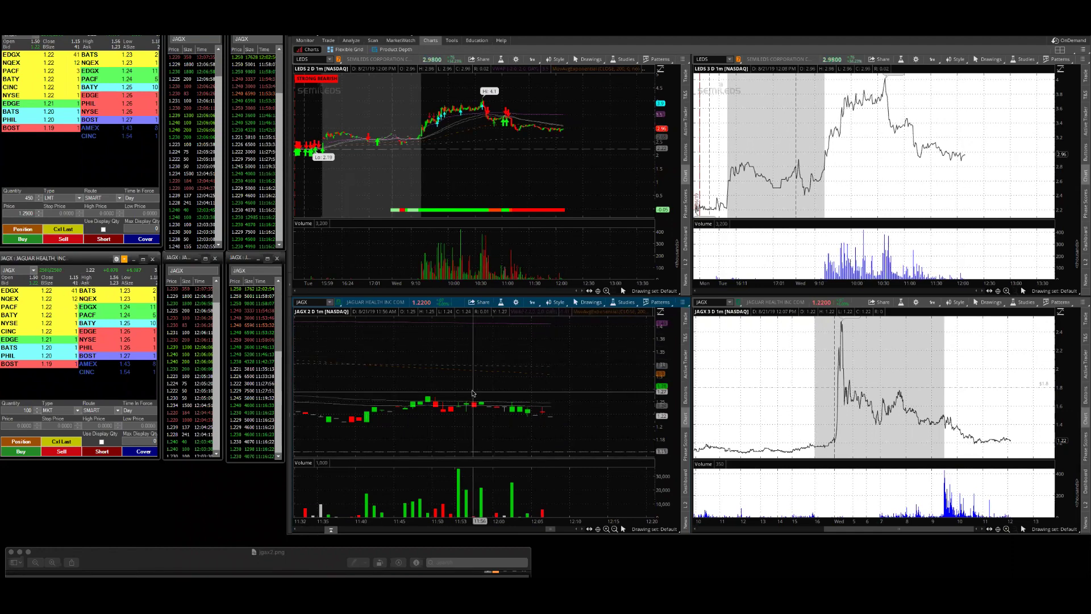
scroll(473, 393, down, 5)
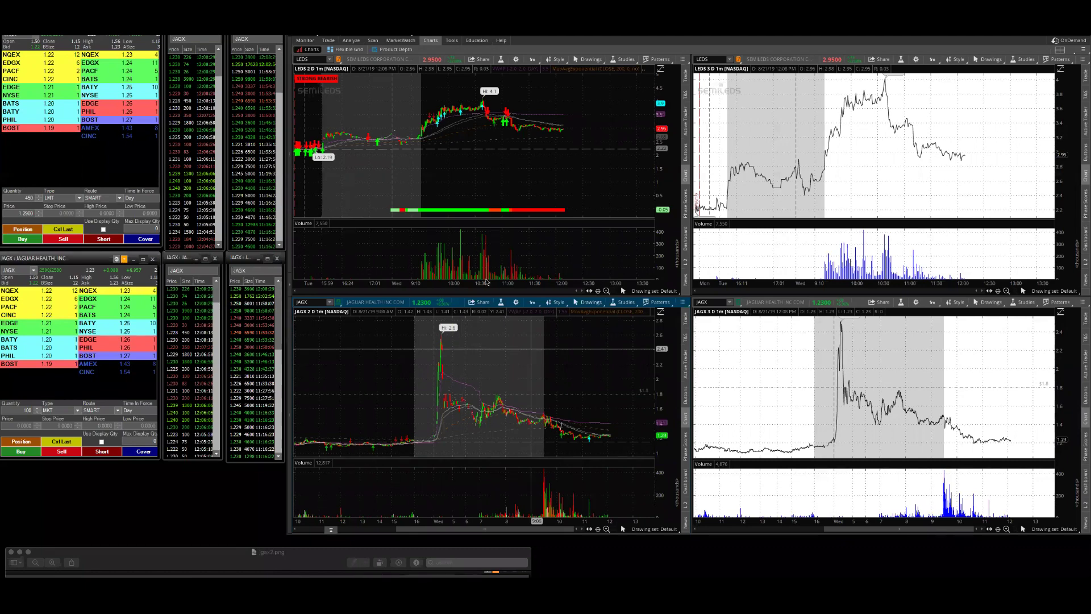
Select the lower charts' symbol box to change their ticker
click(304, 302)
text(IBIO)
Load IBIO into the lower charts and zoom the LEDS chart to about 9:45–12:15
key(Return)
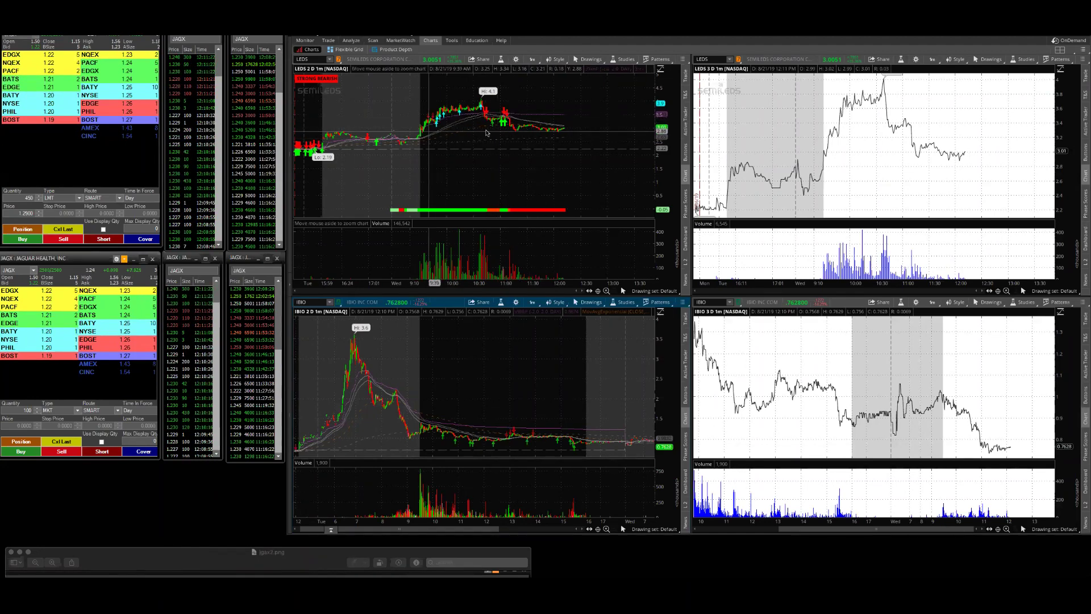
drag(429, 137, 582, 135)
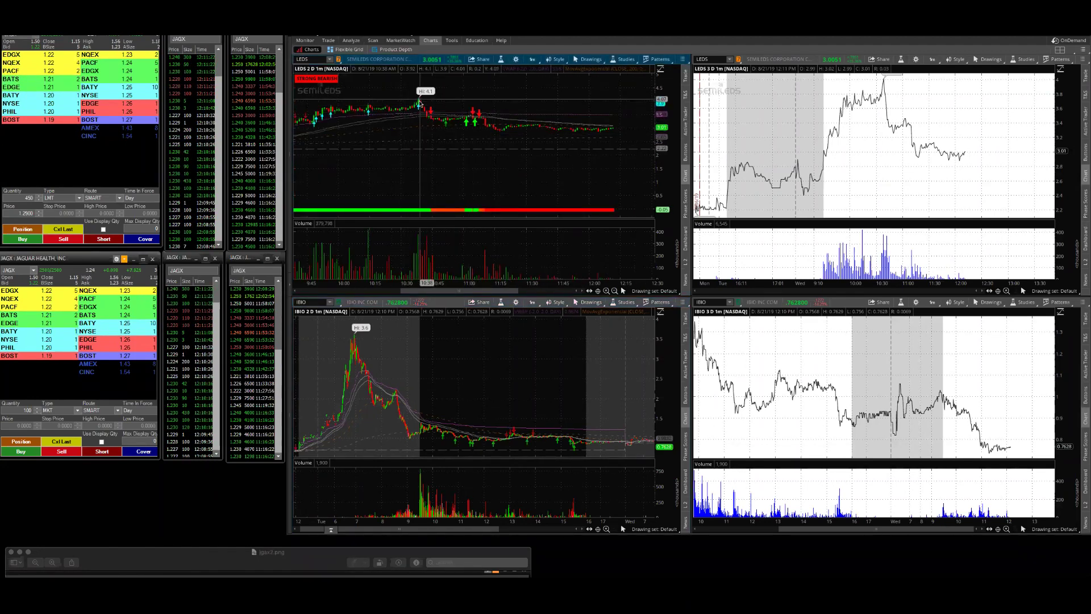